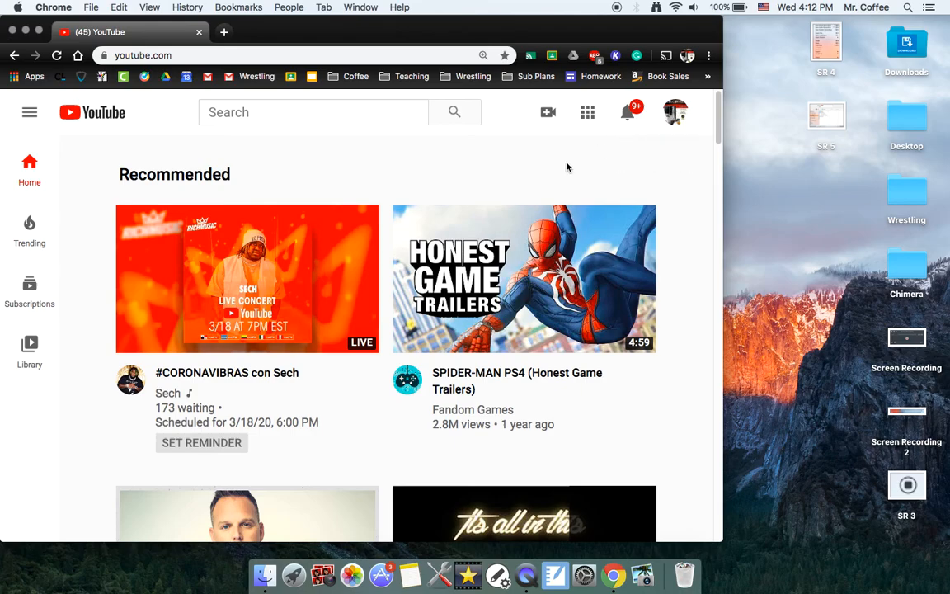
- Start setting up a live webcam stream and title it "YouTube Live Tutorial"
left_click(548, 119)
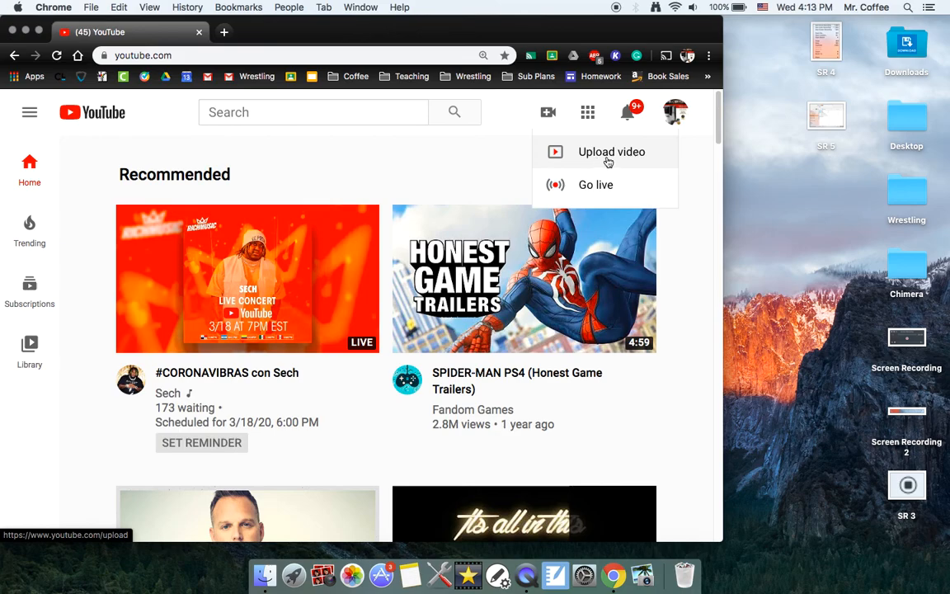
left_click(597, 186)
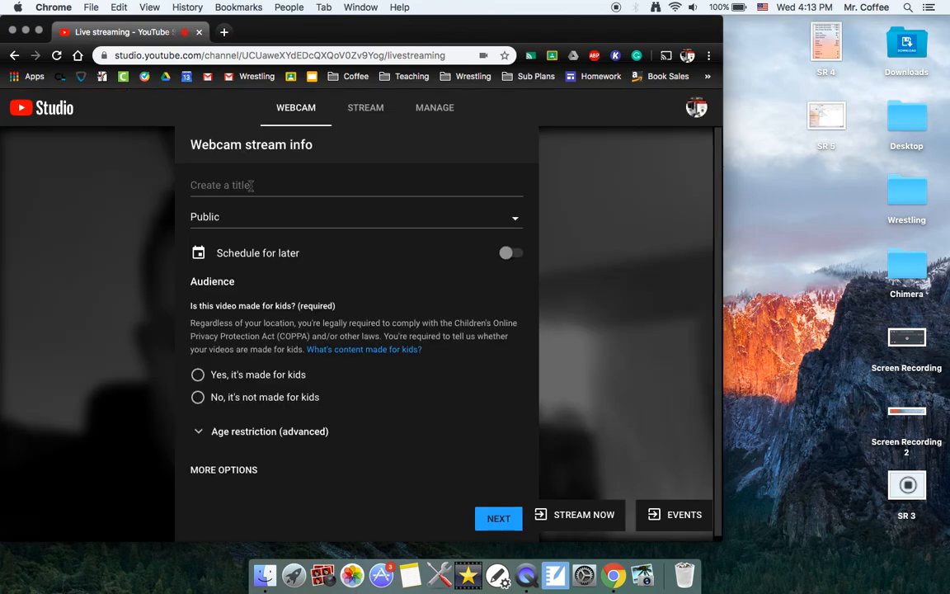
left_click(251, 185)
type("Yu")
type("uTube L")
type("ive Tuto")
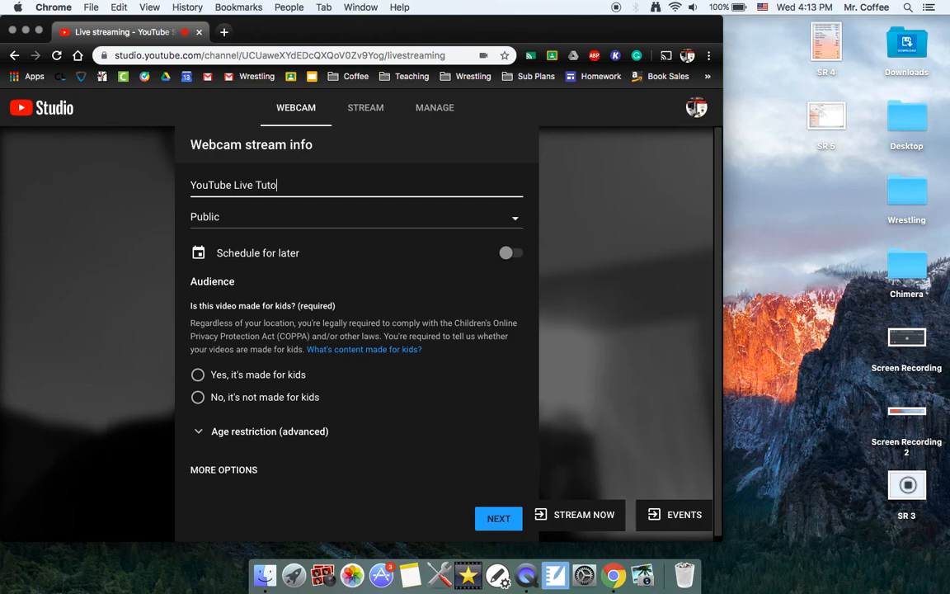
type("rial")
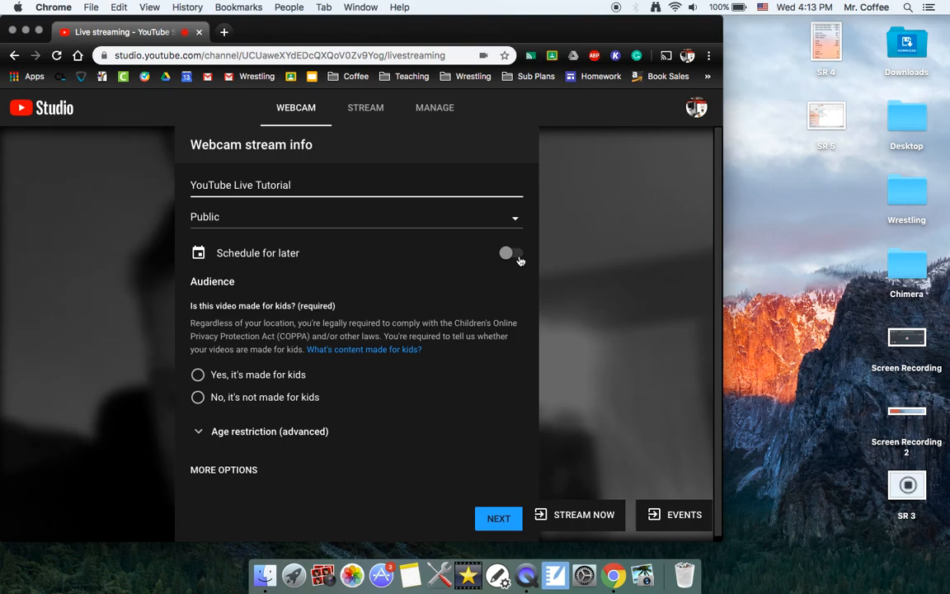
- Mark the stream as made for kids, expand the additional options and continue to the stream preview
left_click(198, 376)
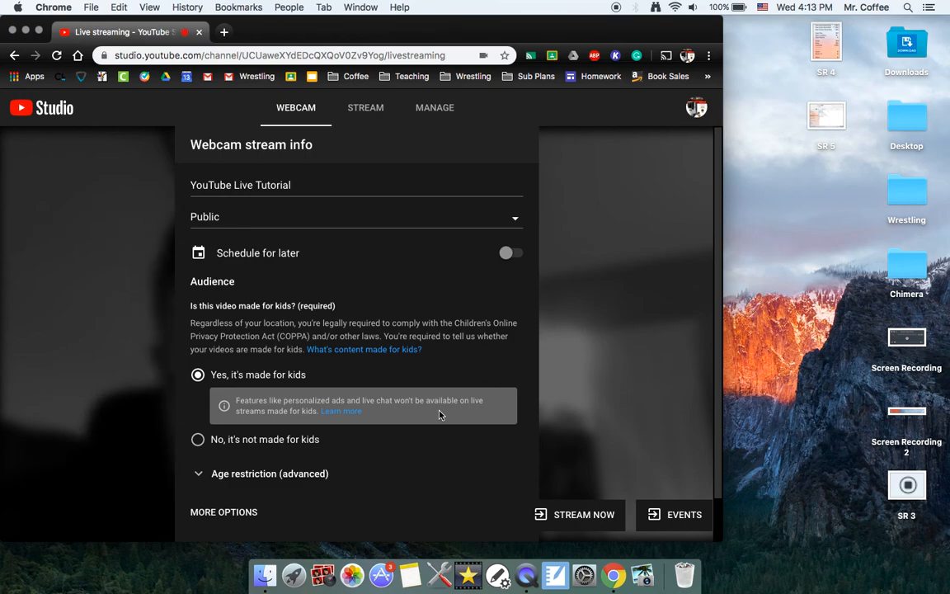
left_click(436, 509)
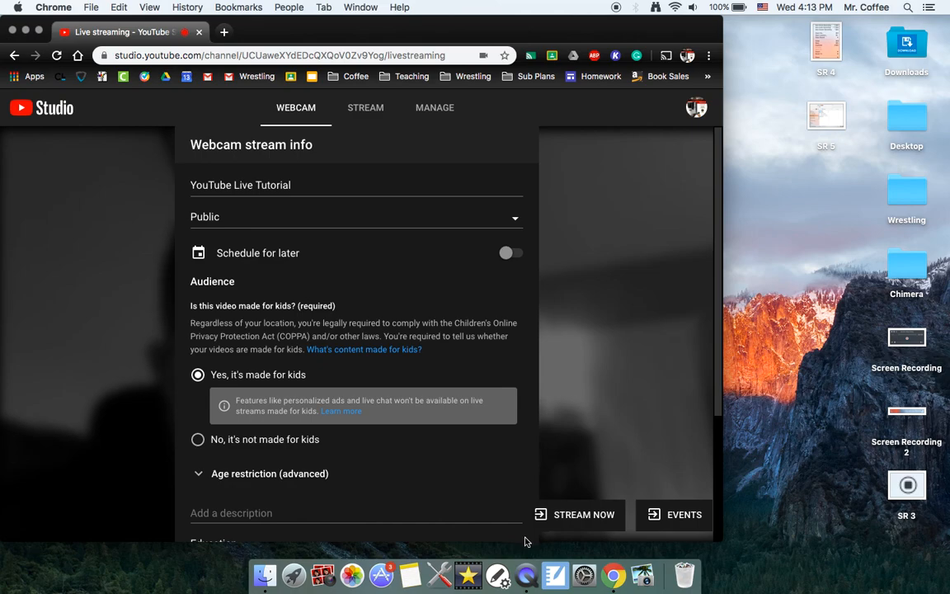
scroll(526, 538, "down", 3)
scroll(526, 541, "down", 1)
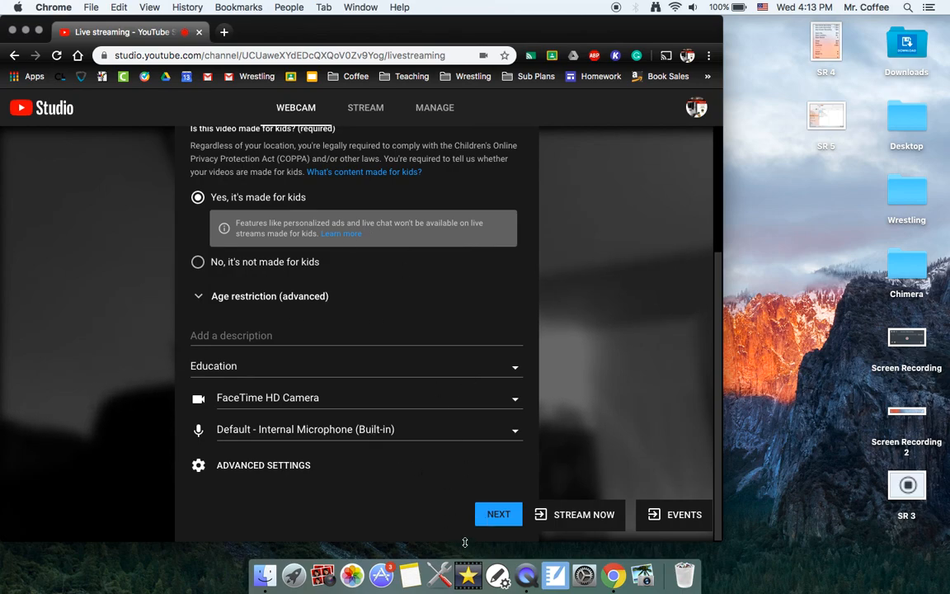
left_click(493, 515)
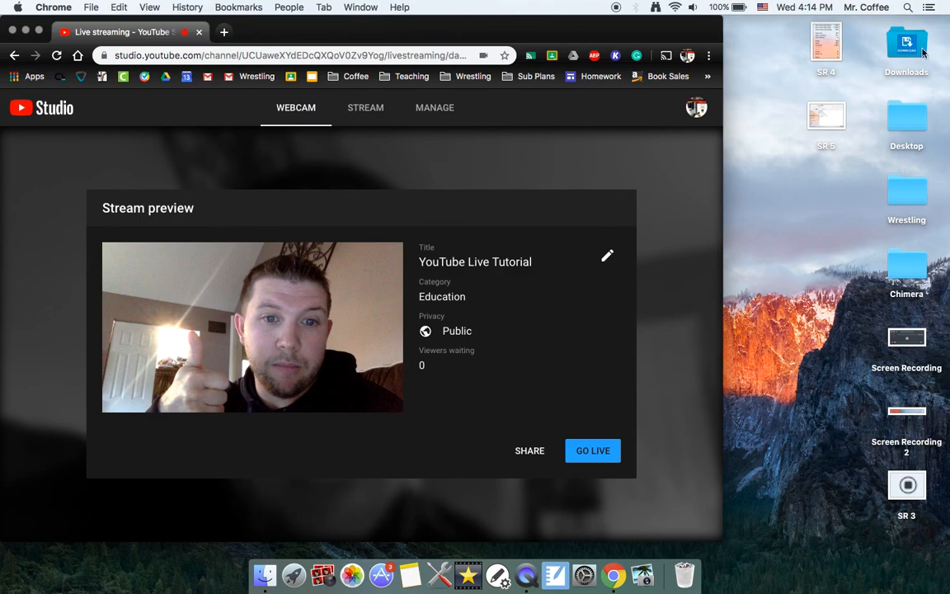
- Move Live Review Pic.jpg out of the folder named Desktop onto the Mac desktop, and close the folder window
double_click(904, 116)
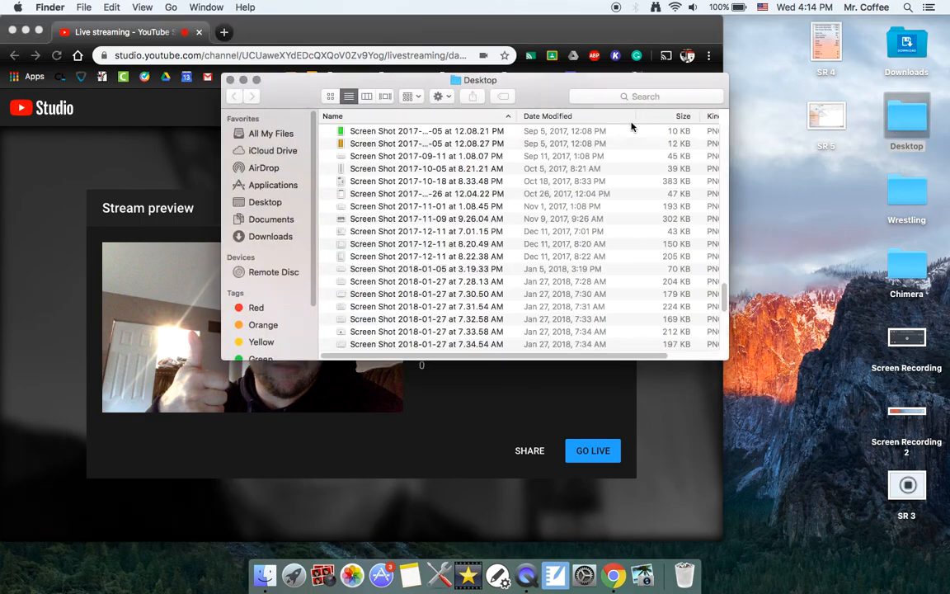
left_click_drag(725, 299, 715, 233)
left_click_drag(418, 286, 902, 198)
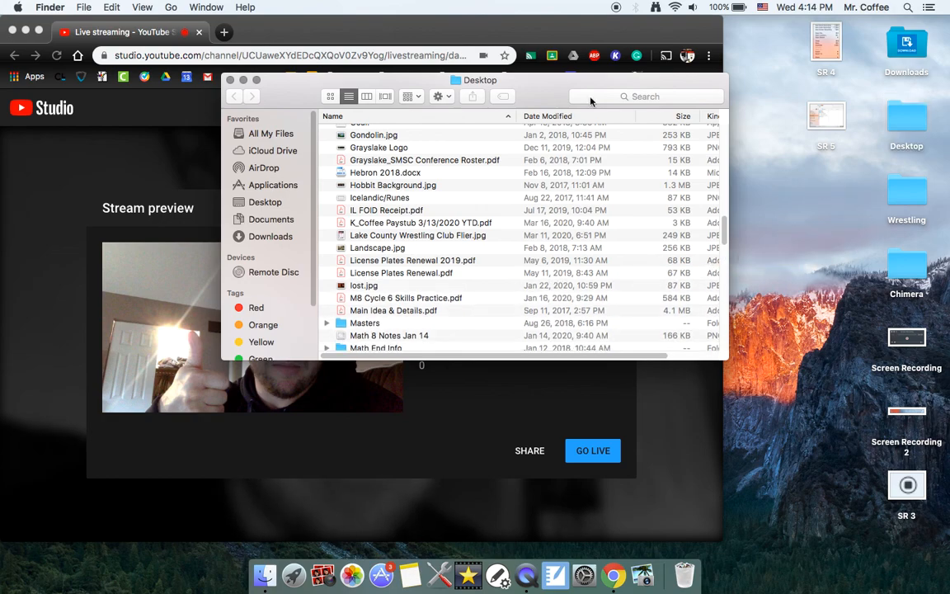
left_click(231, 80)
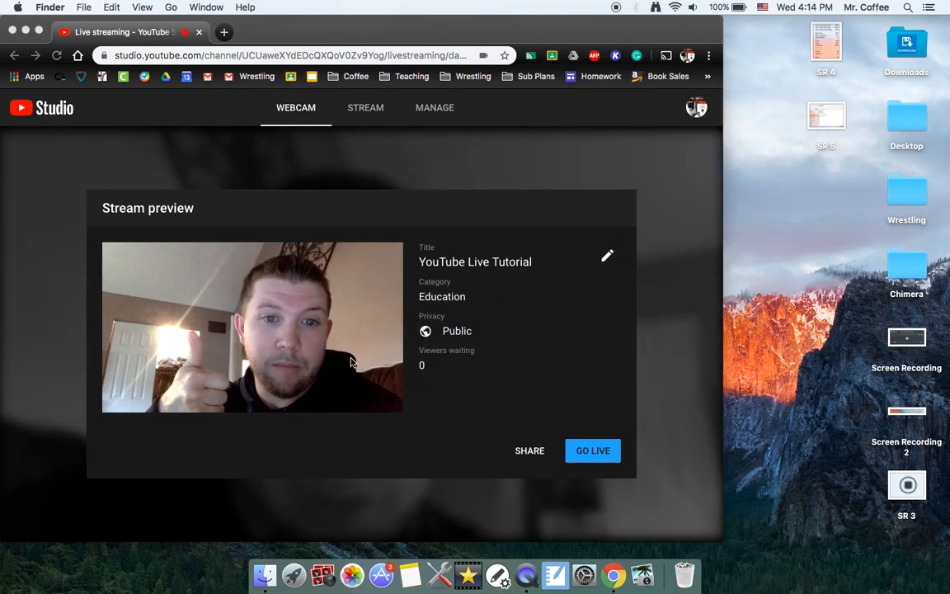
- Upload Live Review Pic.jpg from the desktop as the stream's custom thumbnail
left_click(186, 263)
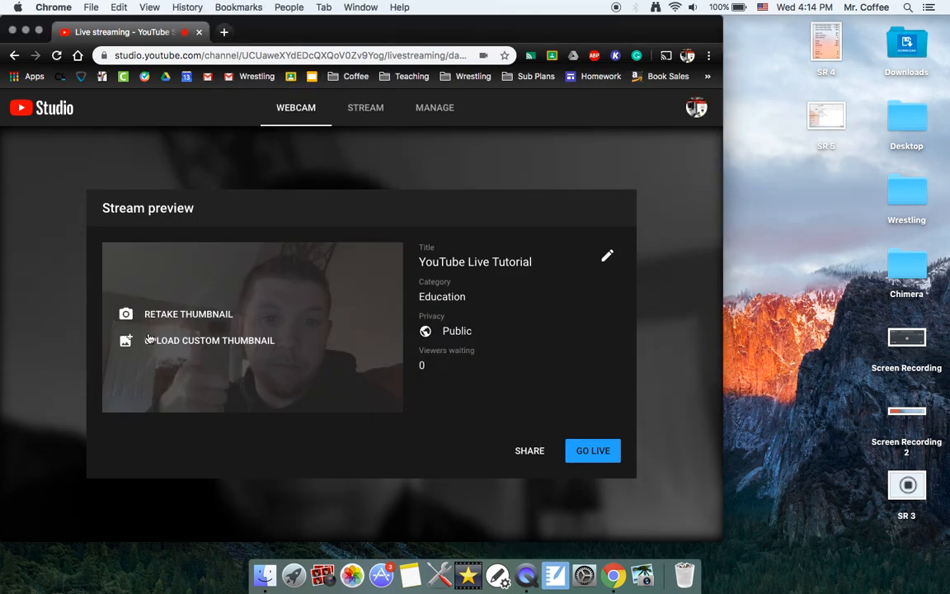
left_click(170, 341)
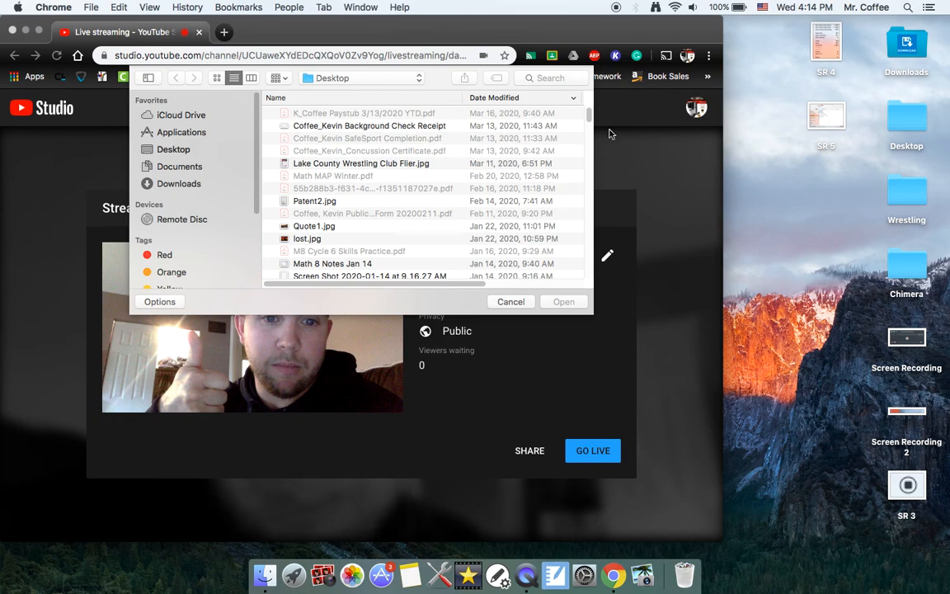
mouse_move(590, 118)
left_mouse_down()
mouse_move(591, 138)
mouse_move(589, 116)
left_mouse_up()
left_click(336, 77)
left_click(336, 80)
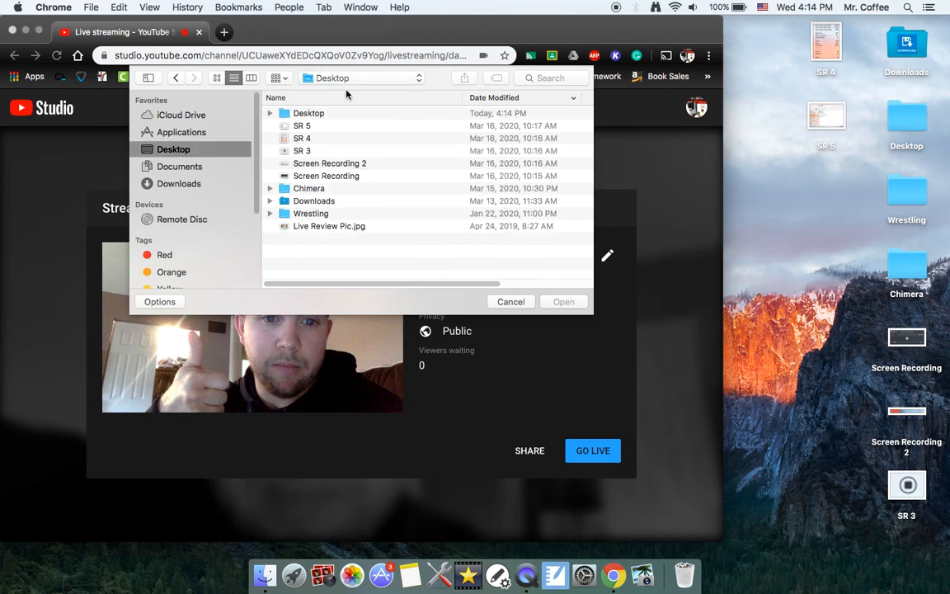
left_click(318, 226)
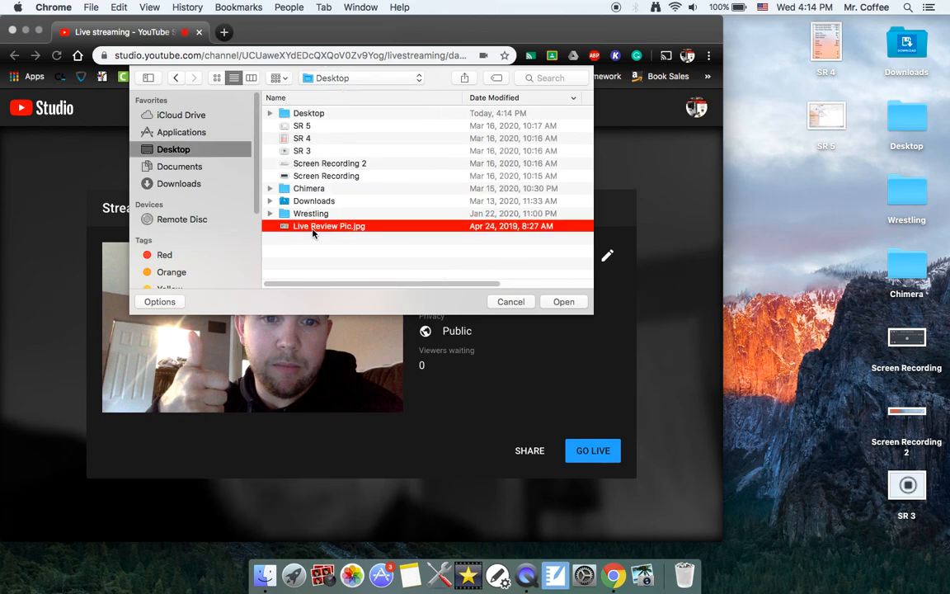
left_click(553, 306)
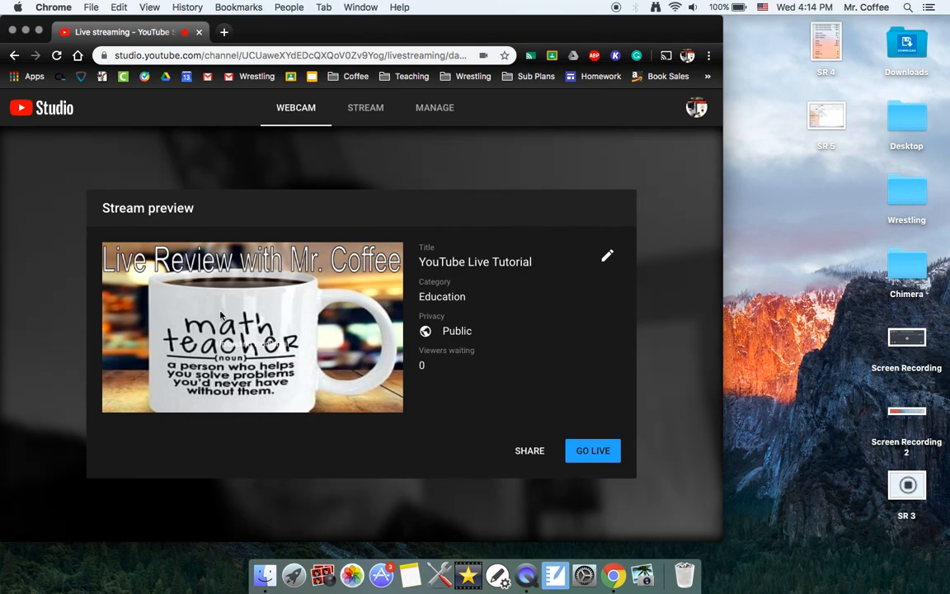
mouse_move(221, 317)
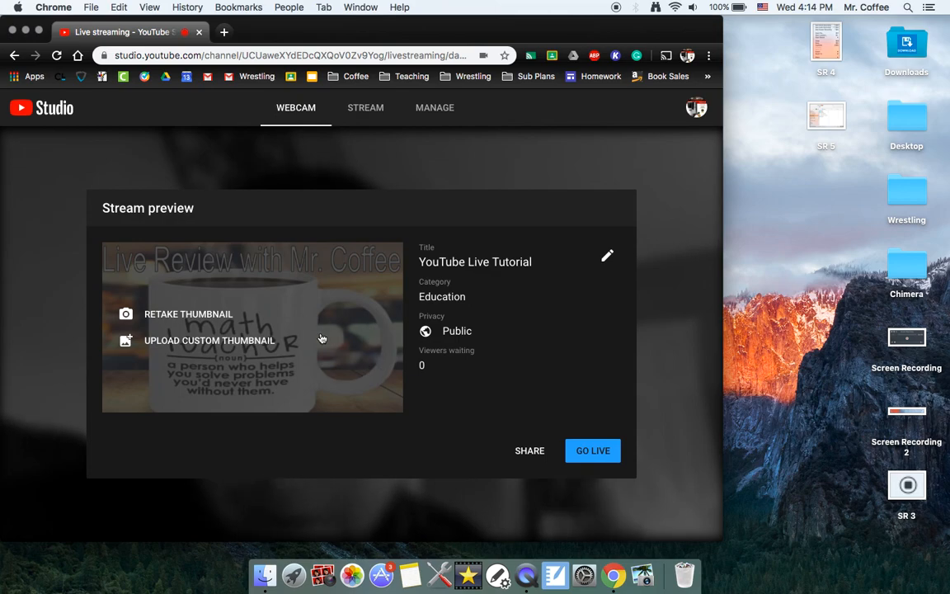
- Go live with the webcam stream briefly and end it, confirming that the stream should stop
left_click(599, 450)
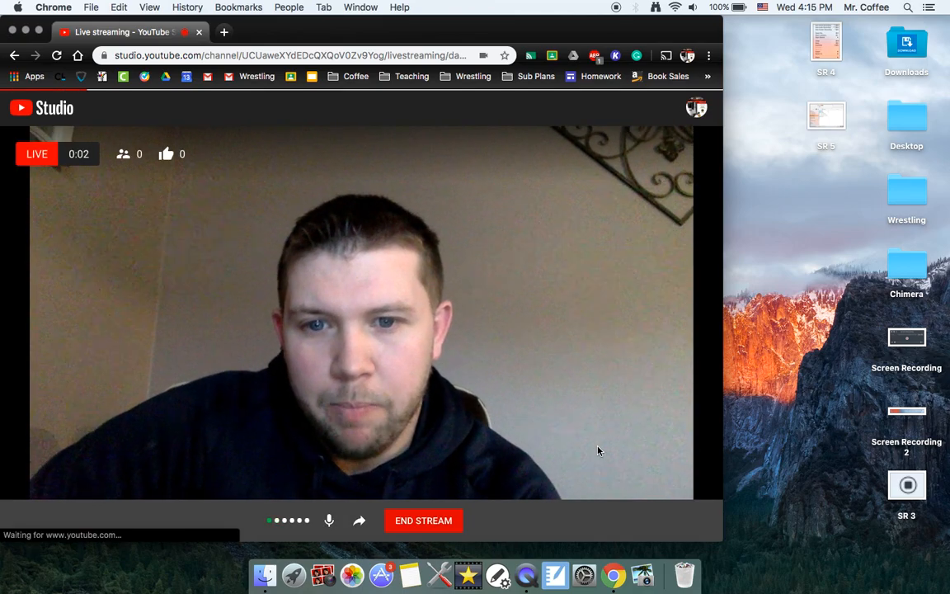
left_click(417, 520)
left_click(477, 333)
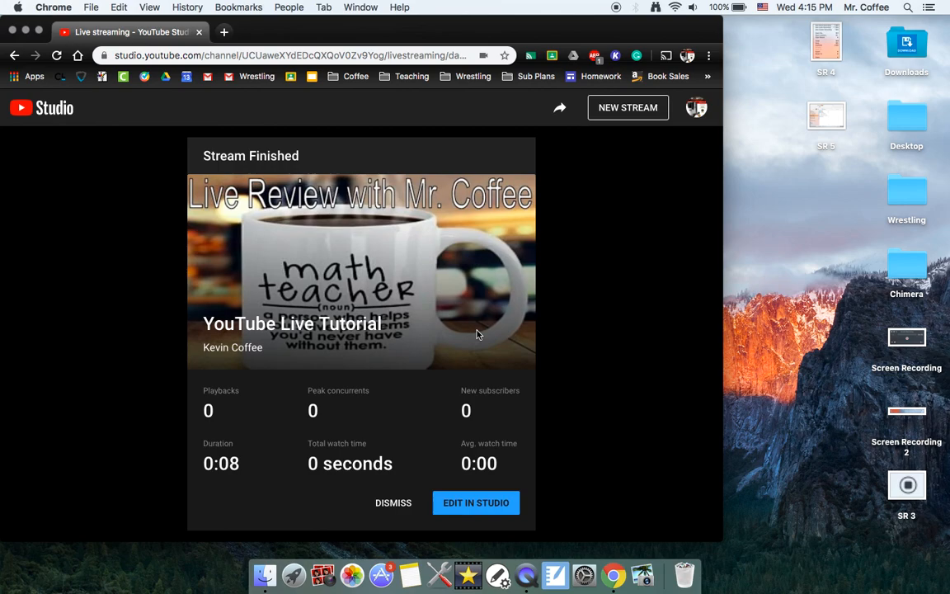
- Copy the finished stream's share link and open the 1st Hour Math 8 class in Google Classroom in a new tab
left_click(557, 115)
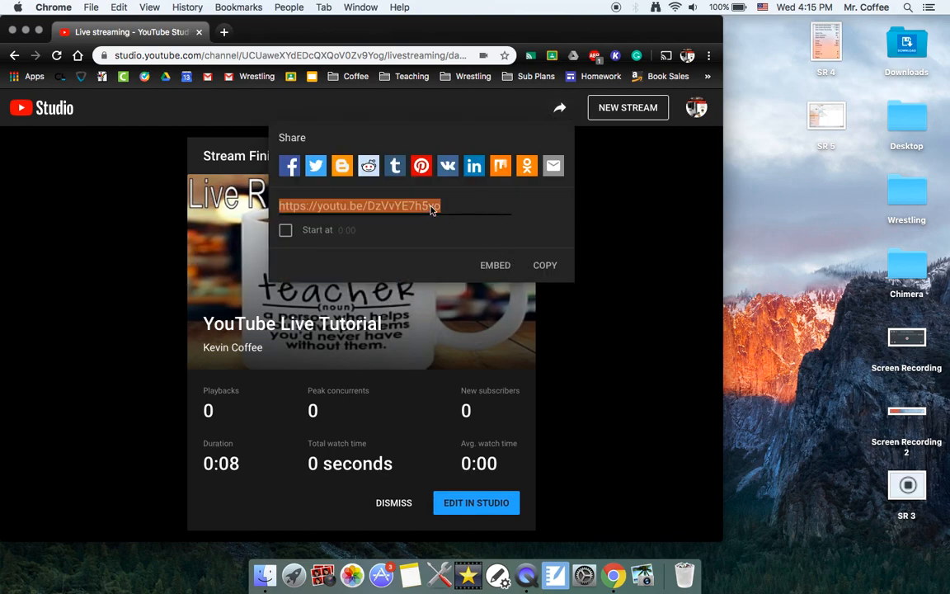
left_click(548, 270)
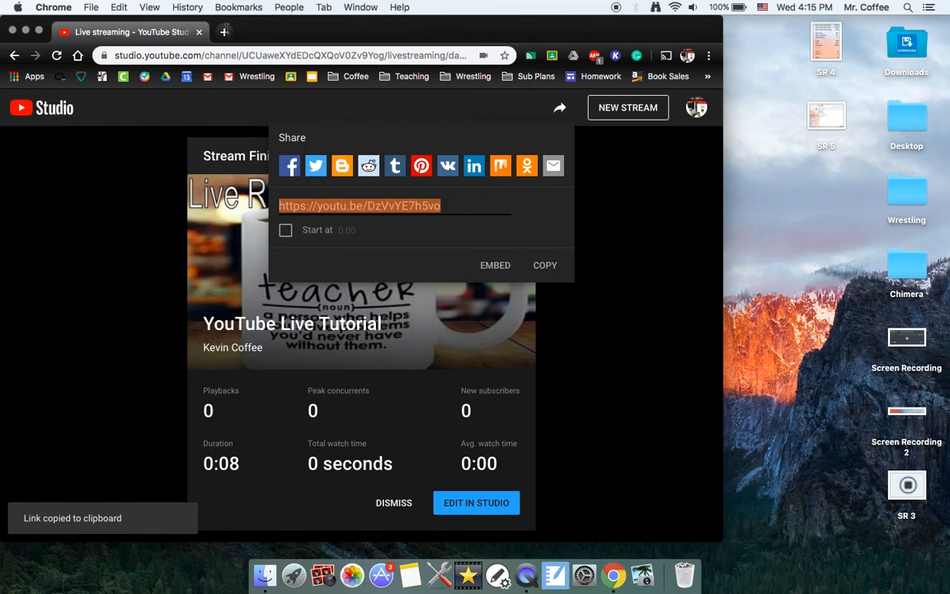
left_click(224, 31)
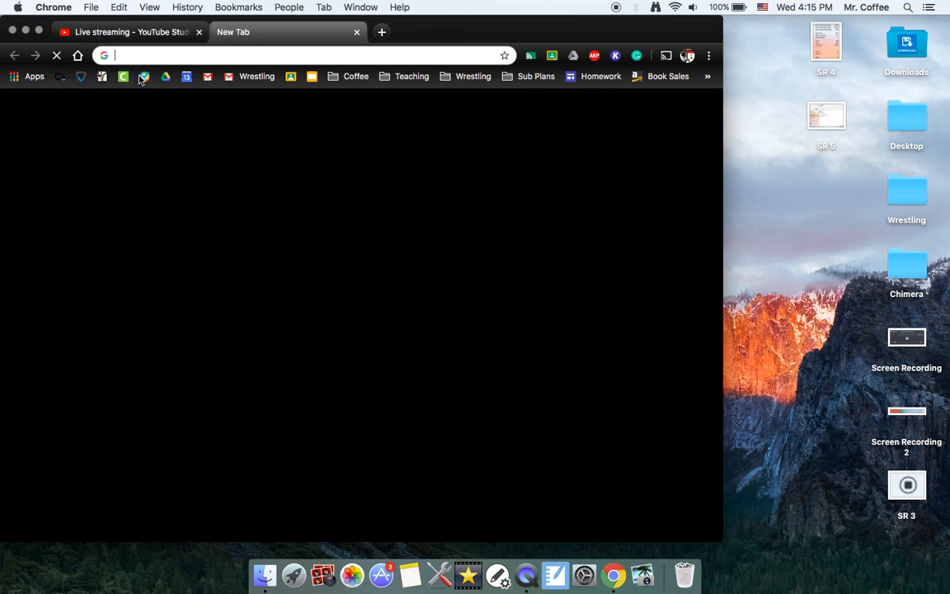
left_click(290, 77)
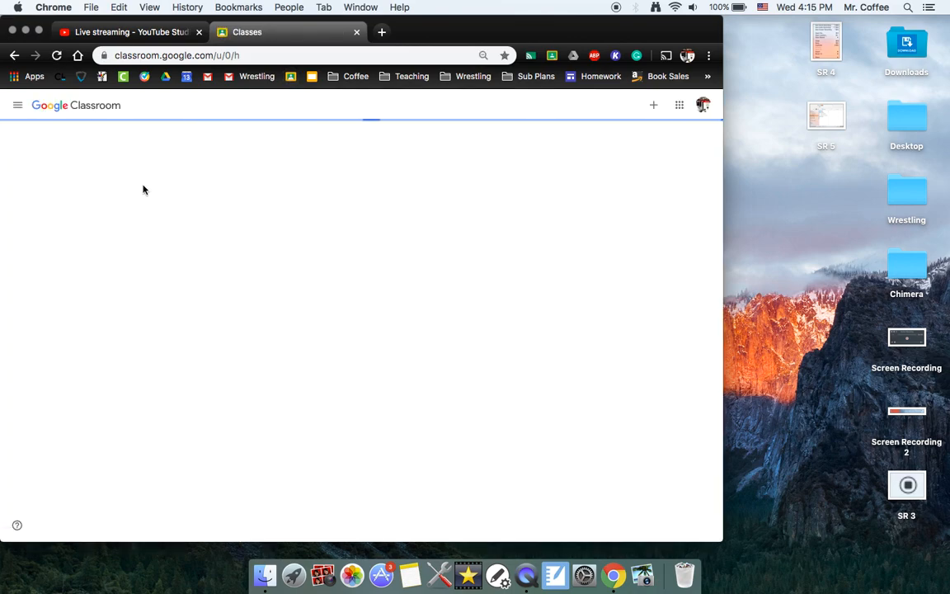
left_click(216, 153)
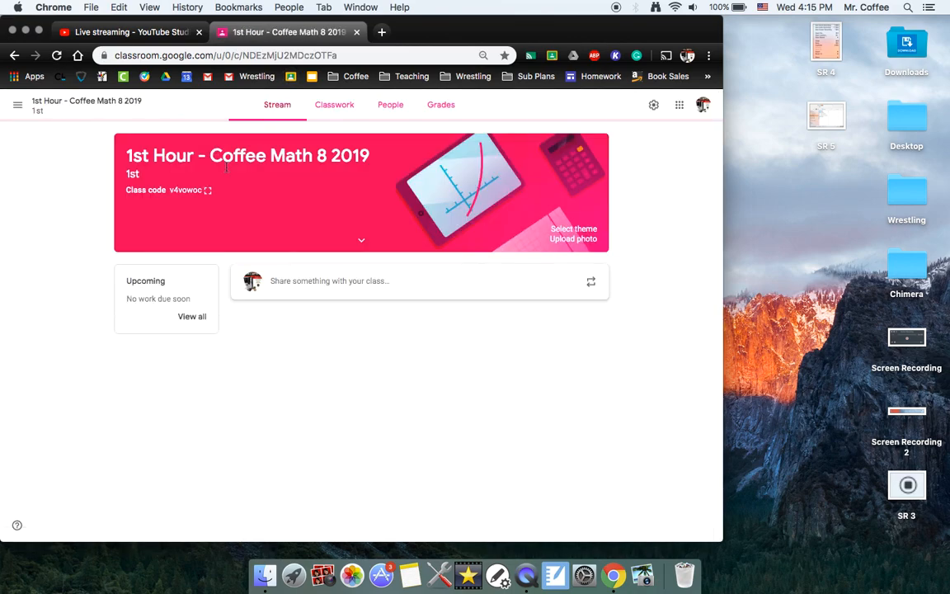
- Start a new class stream post and attach the YouTube Live Tutorial video, finding it with the copied link
left_click(356, 289)
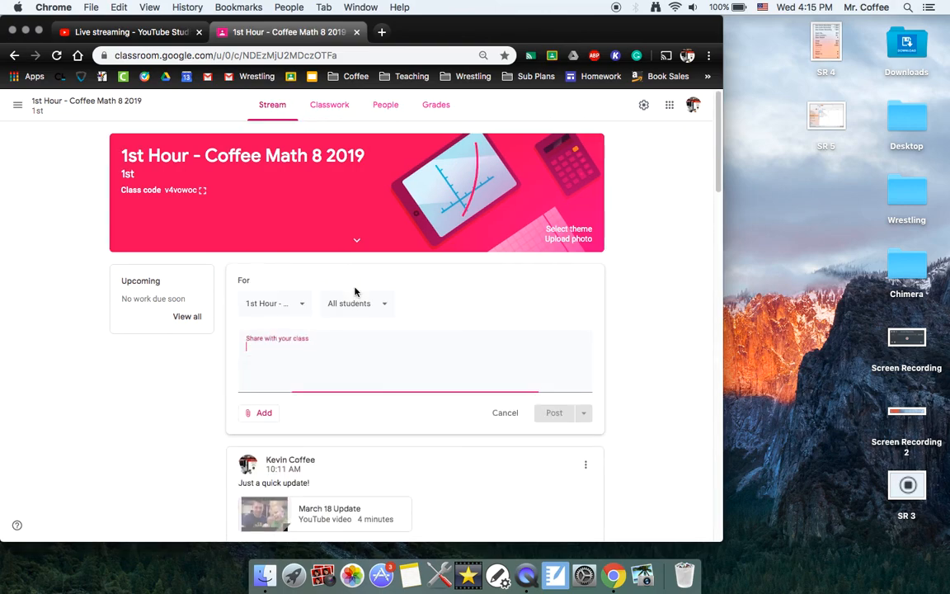
left_click(265, 415)
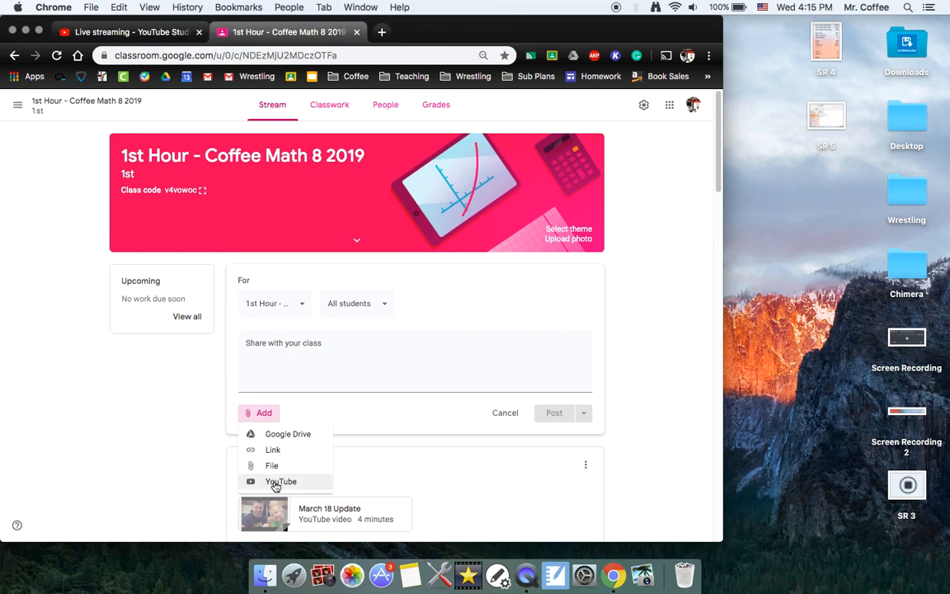
left_click(275, 483)
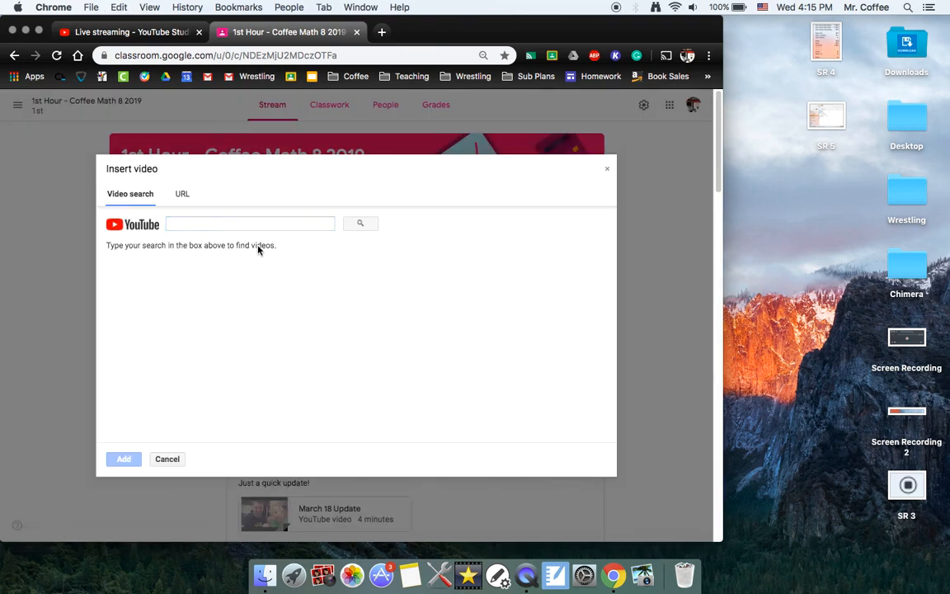
left_click(254, 223)
key("super+v")
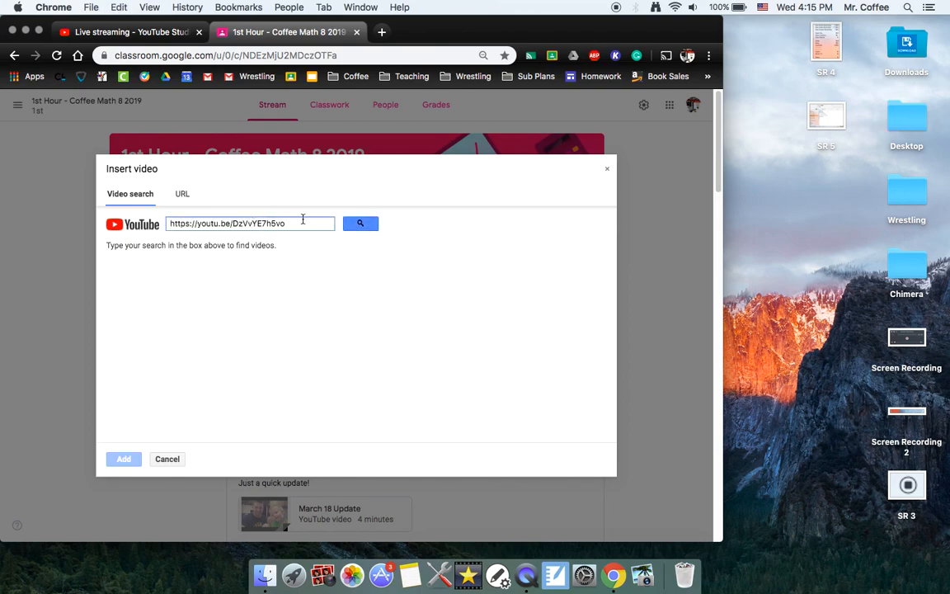
left_click(359, 223)
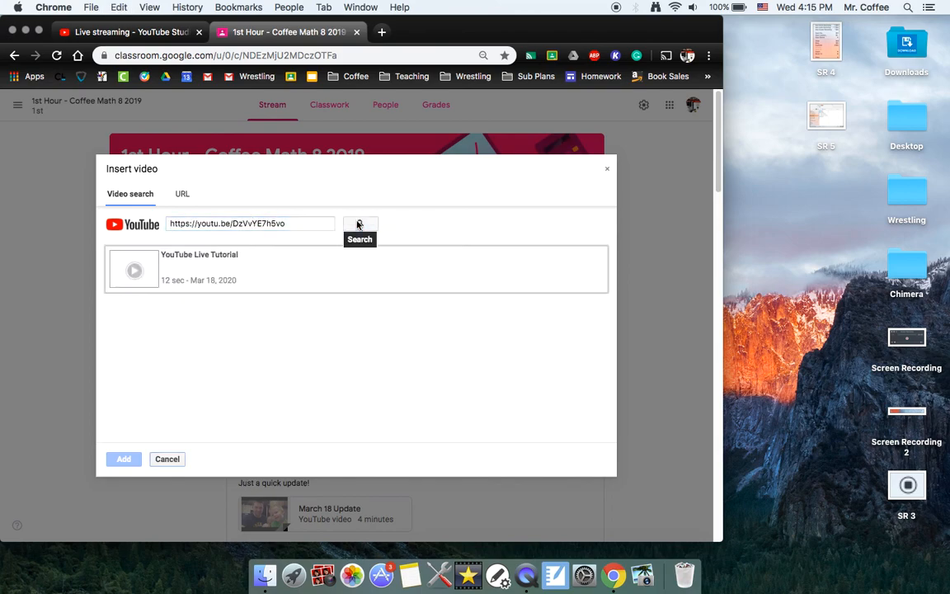
left_click(233, 269)
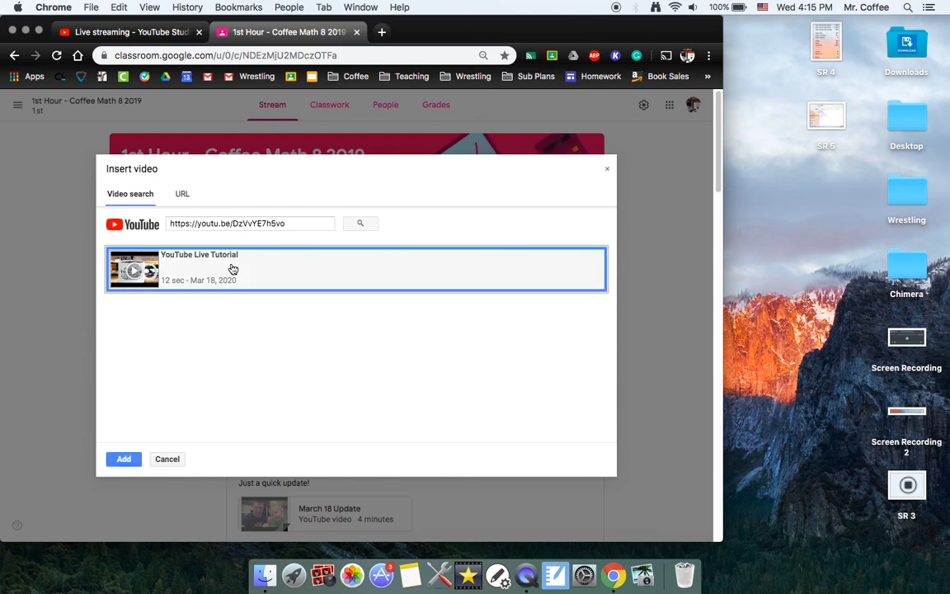
left_click(129, 459)
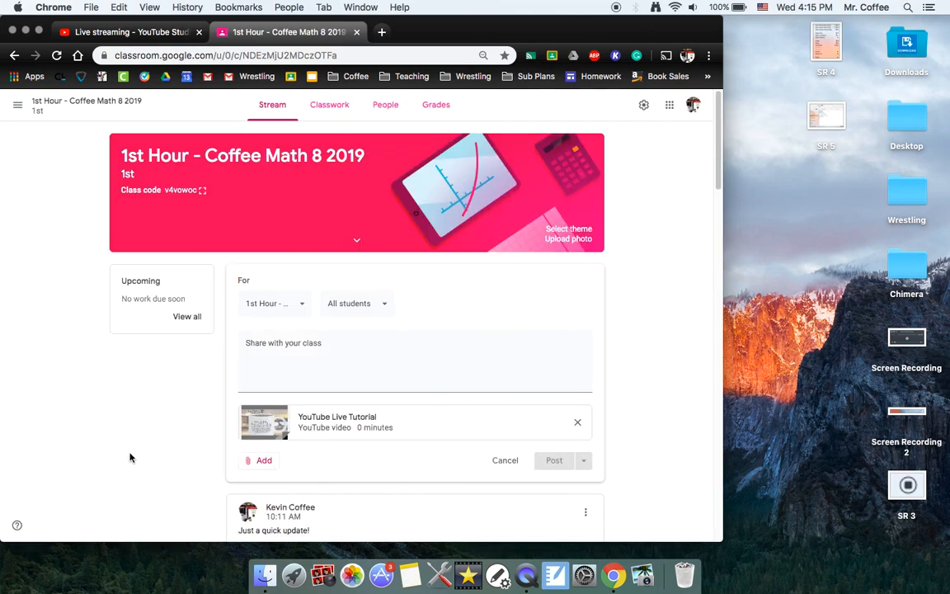